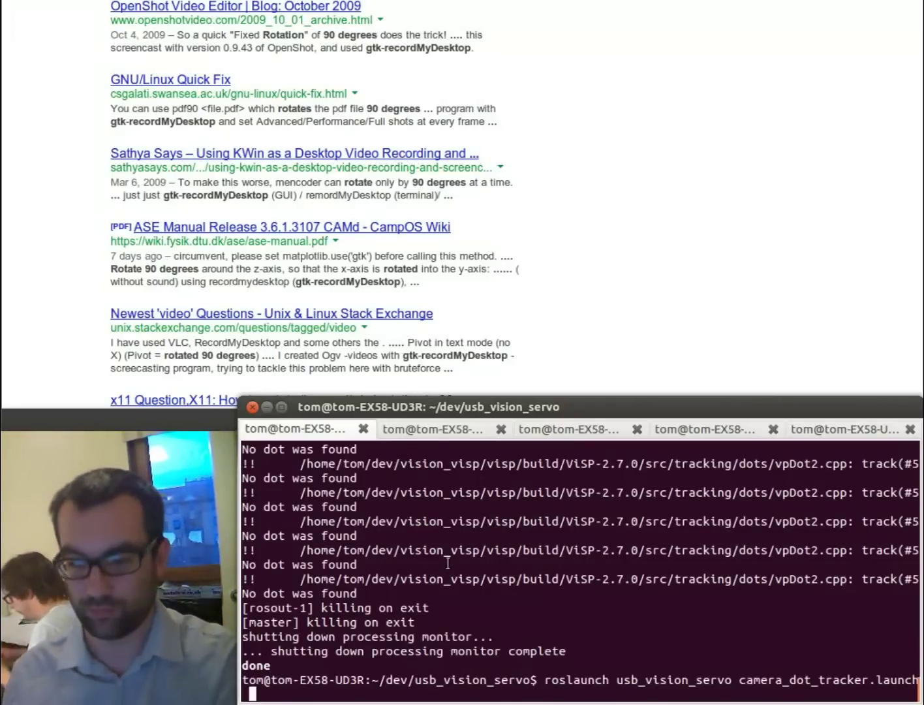
Step: Launch camera_dot_tracker.launch, initialise tracking on the dots numbered 1 to 4 in order, and place the tracker view over the initialisation image
key(Return)
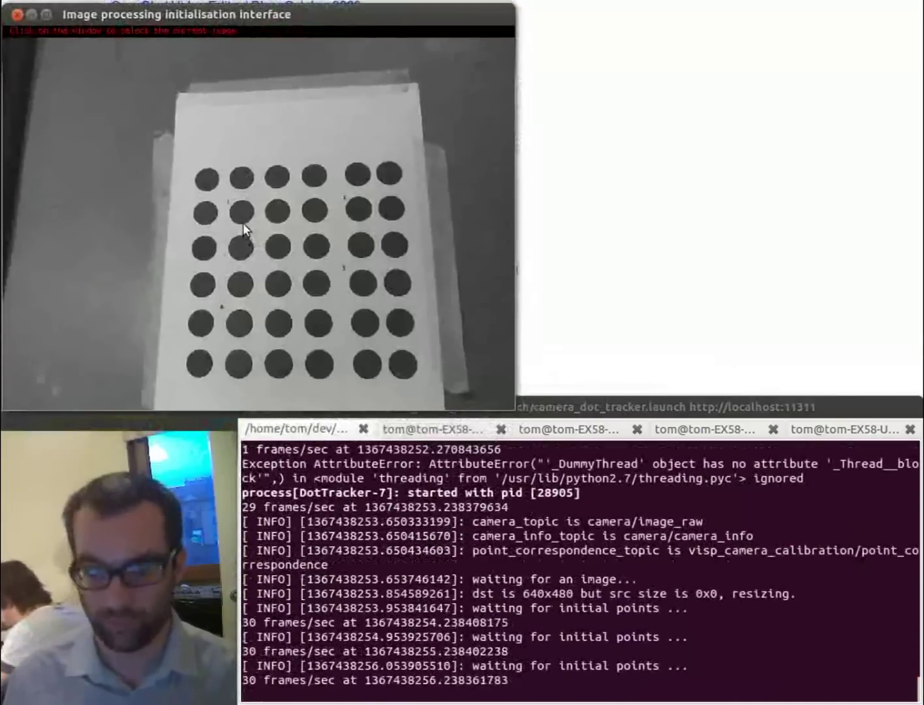
click(243, 212)
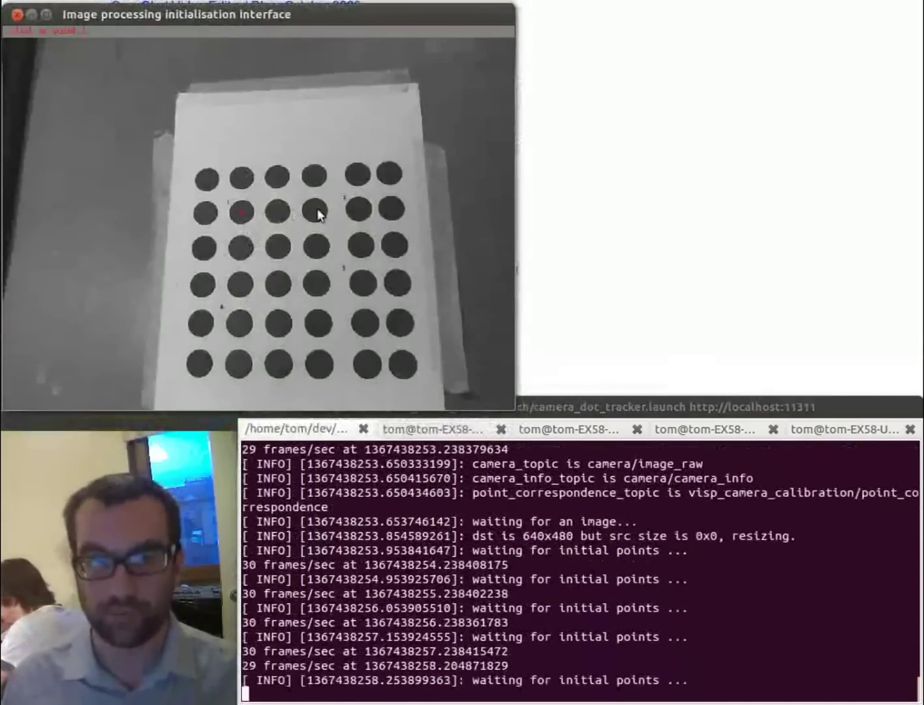
click(360, 207)
click(363, 283)
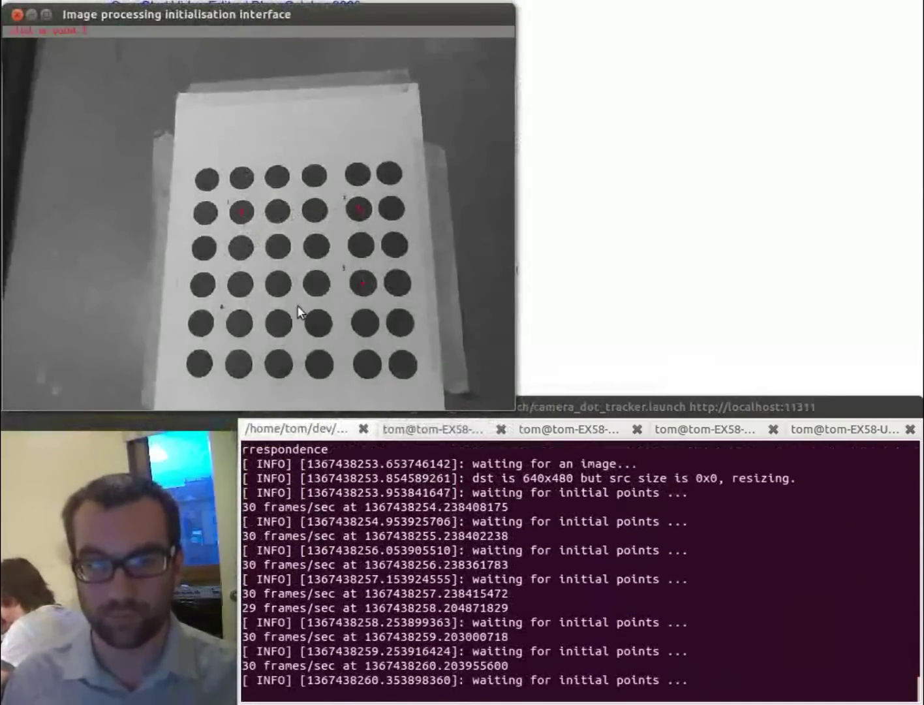
click(239, 323)
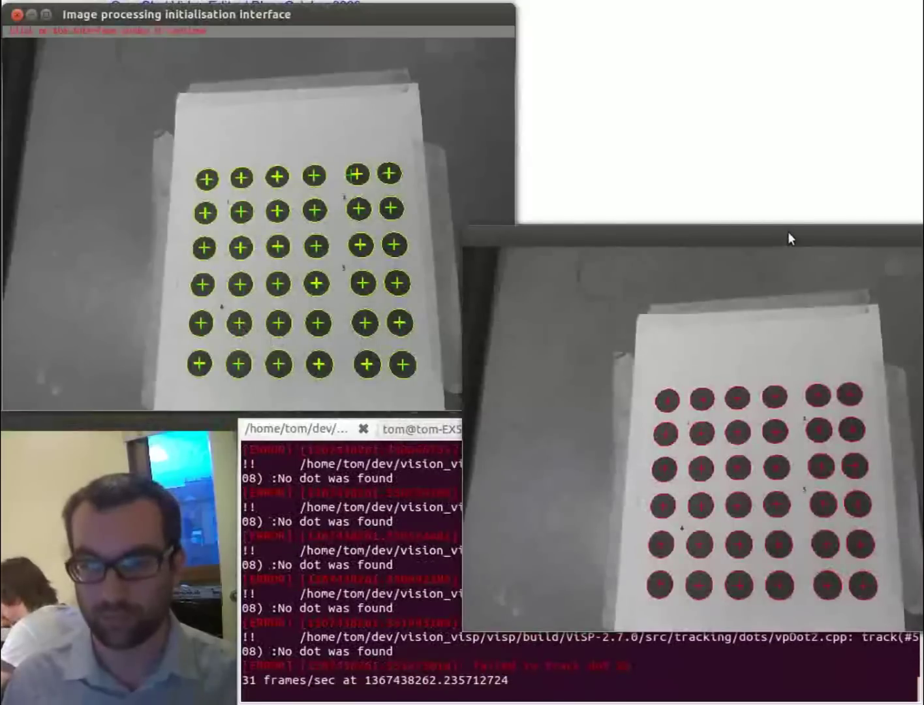
drag(788, 231, 313, 9)
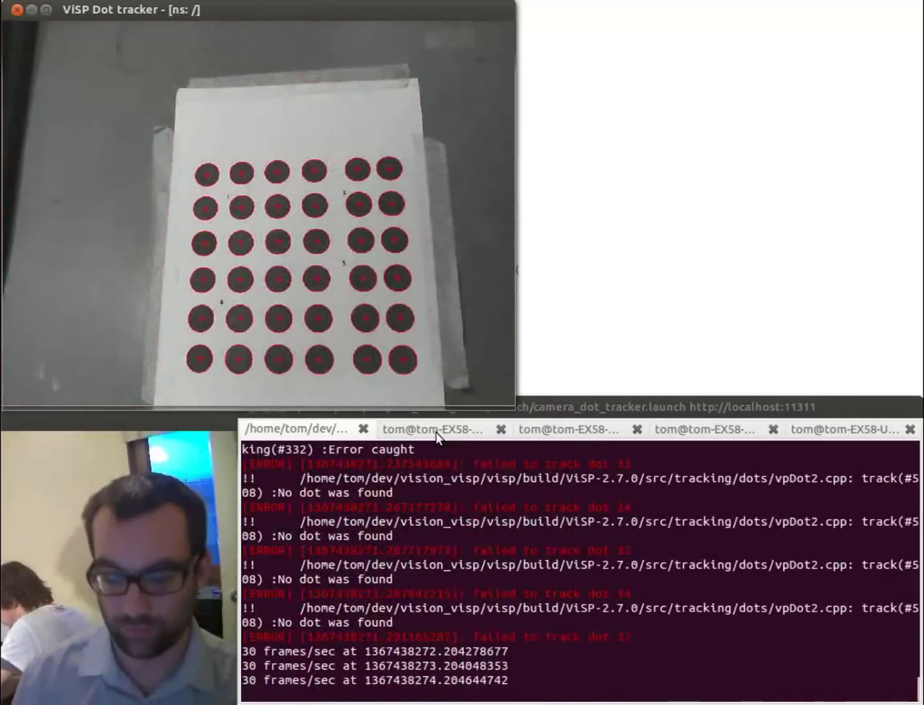
Step: Rerun the last command in the second terminal session to start the arm controller, and arrange its windows so all target fields show
click(436, 432)
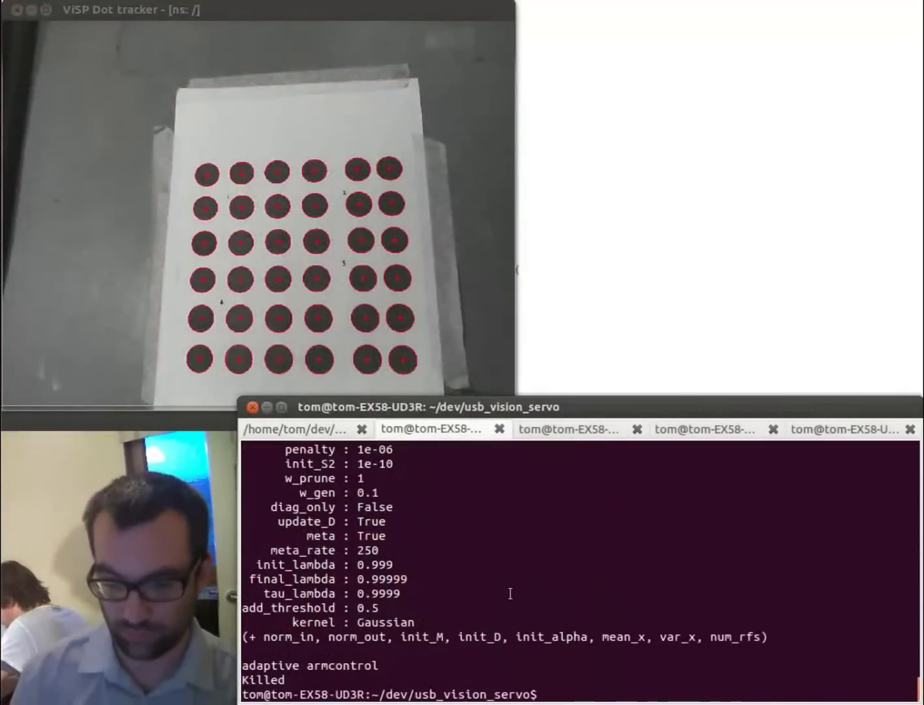
key(Up)
key(Return)
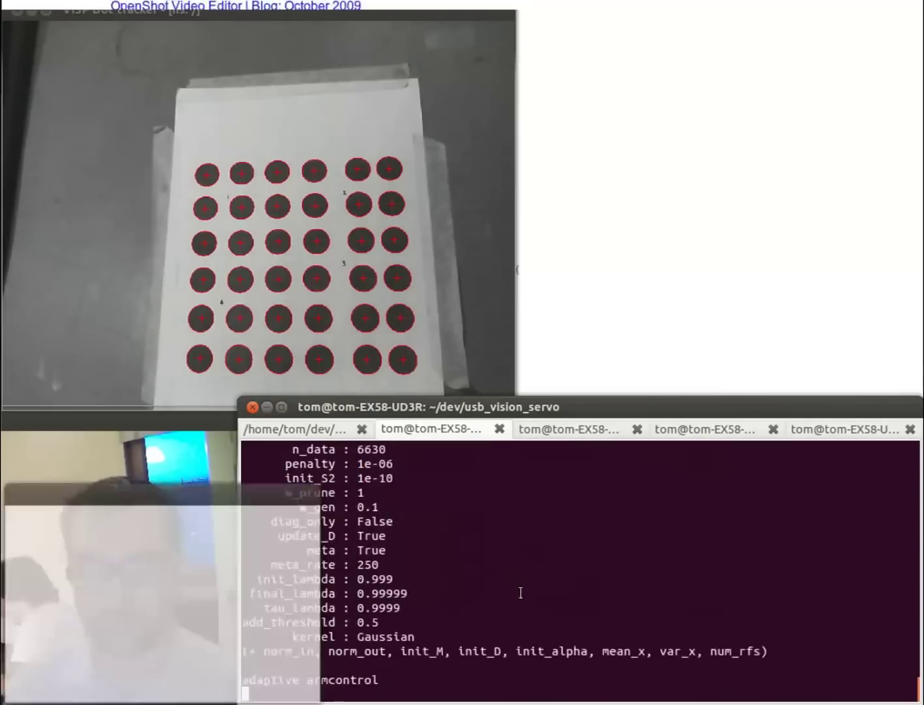
drag(271, 507, 777, 21)
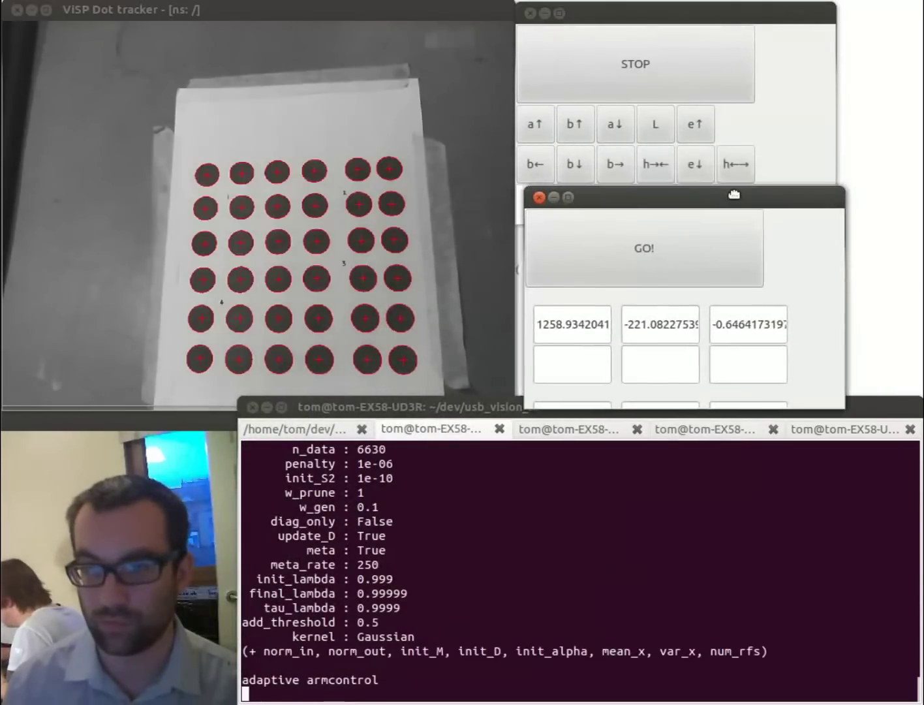
drag(823, 406, 823, 607)
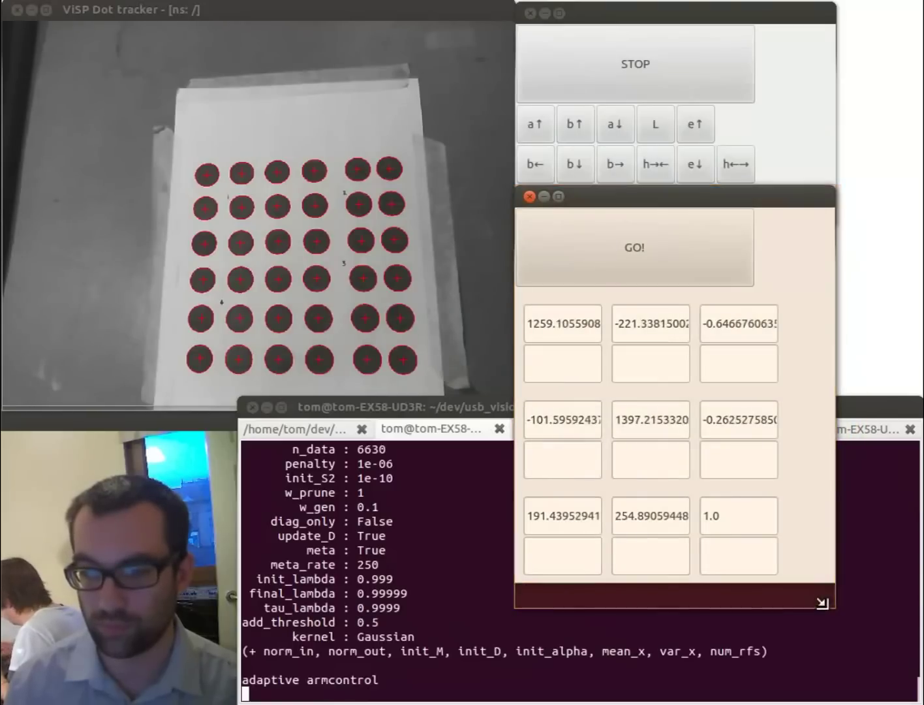
Step: Jog the robot arm manually with the b↑, b↓, b↑ and e↓ moves
click(577, 126)
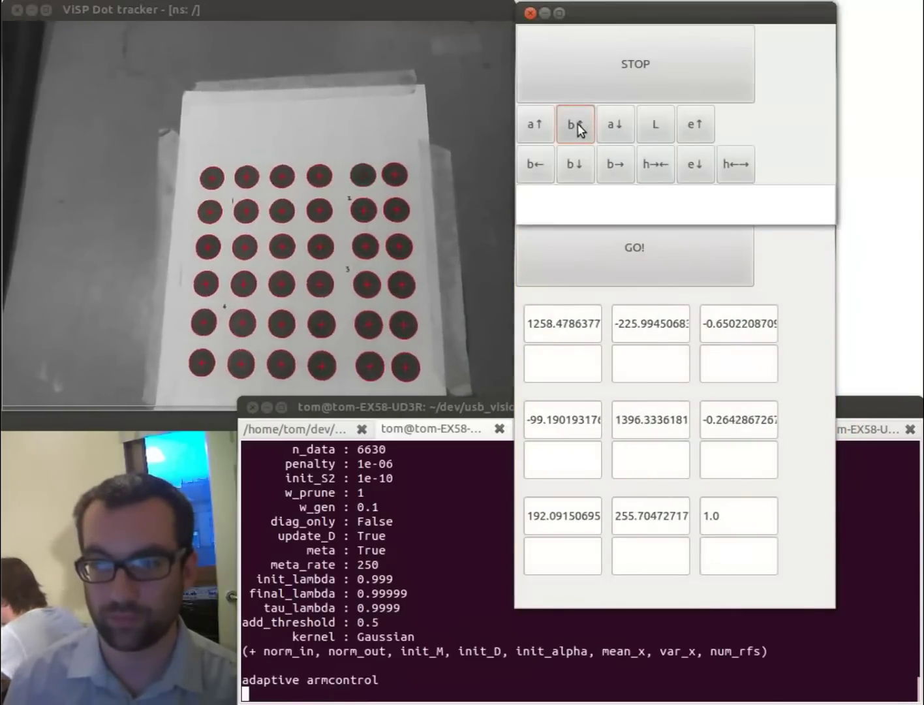
click(577, 162)
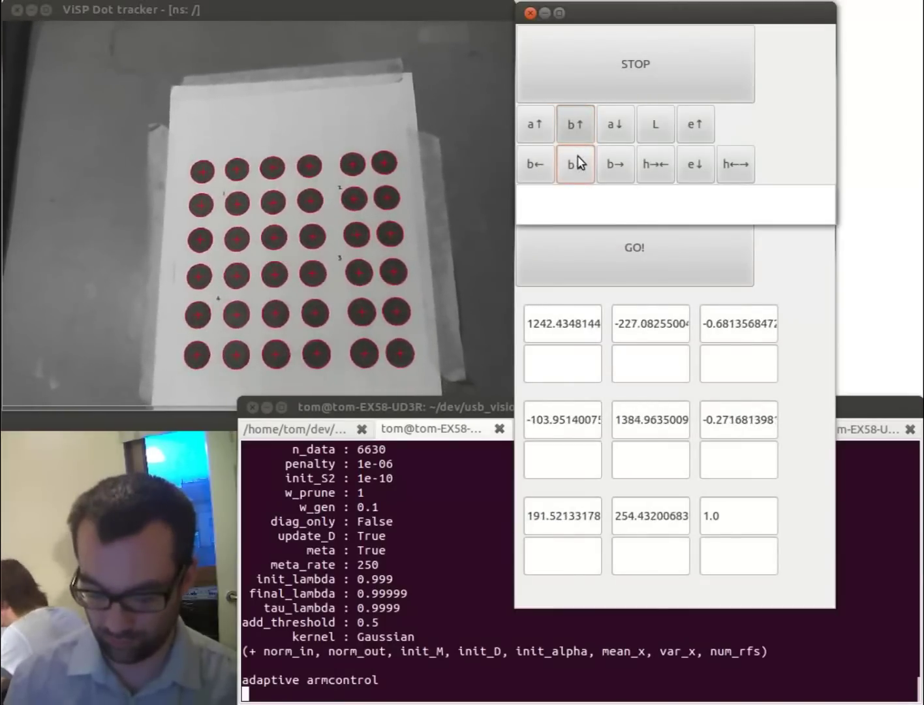
click(579, 129)
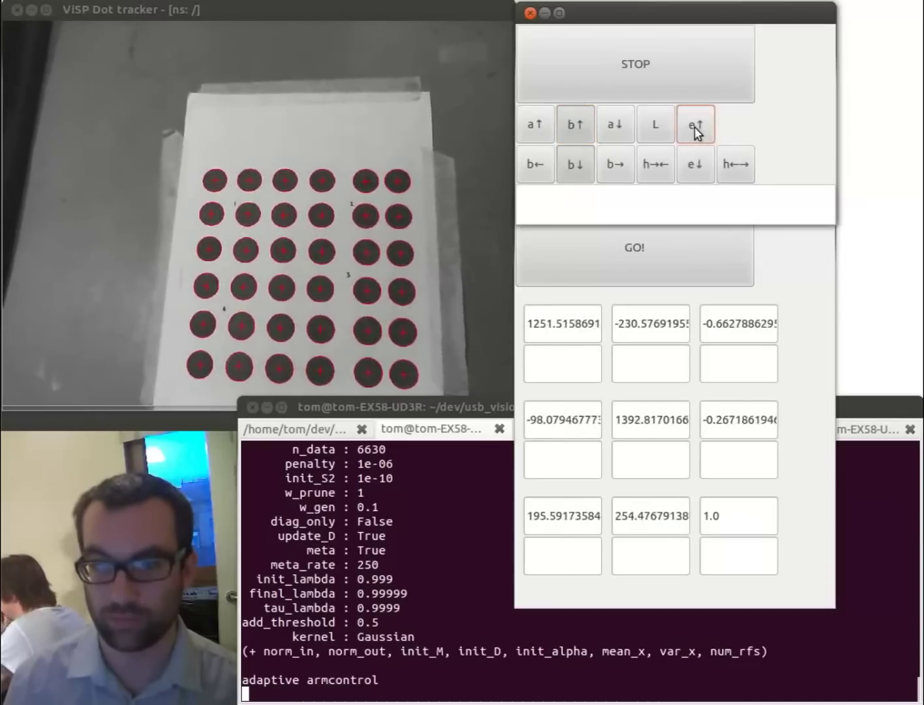
click(699, 159)
Step: Set the target for the first value of the third row to 188 and start the arm's servoing
double_click(581, 518)
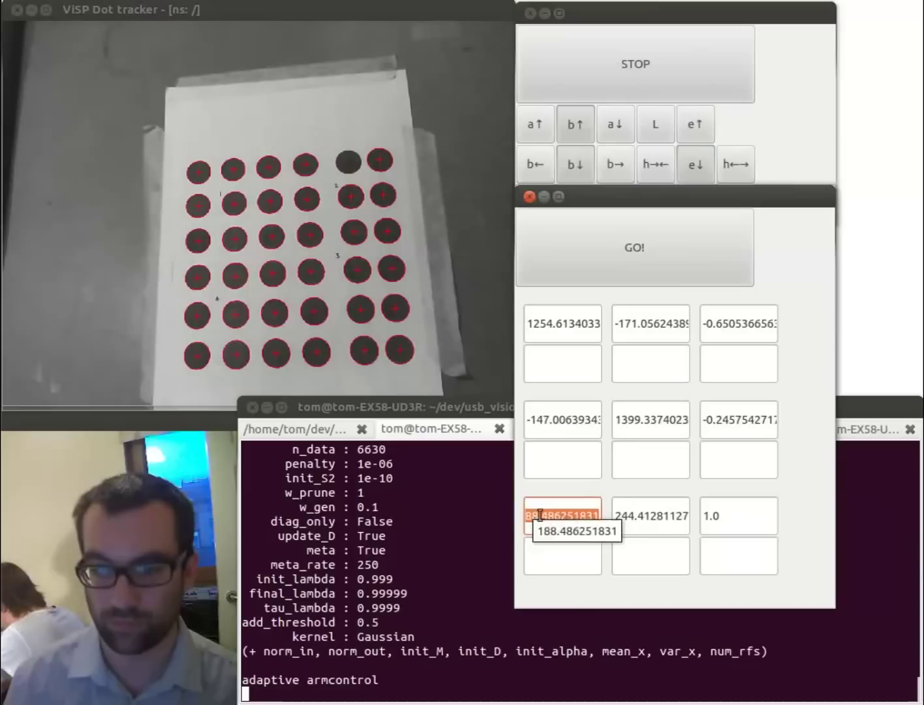
click(632, 516)
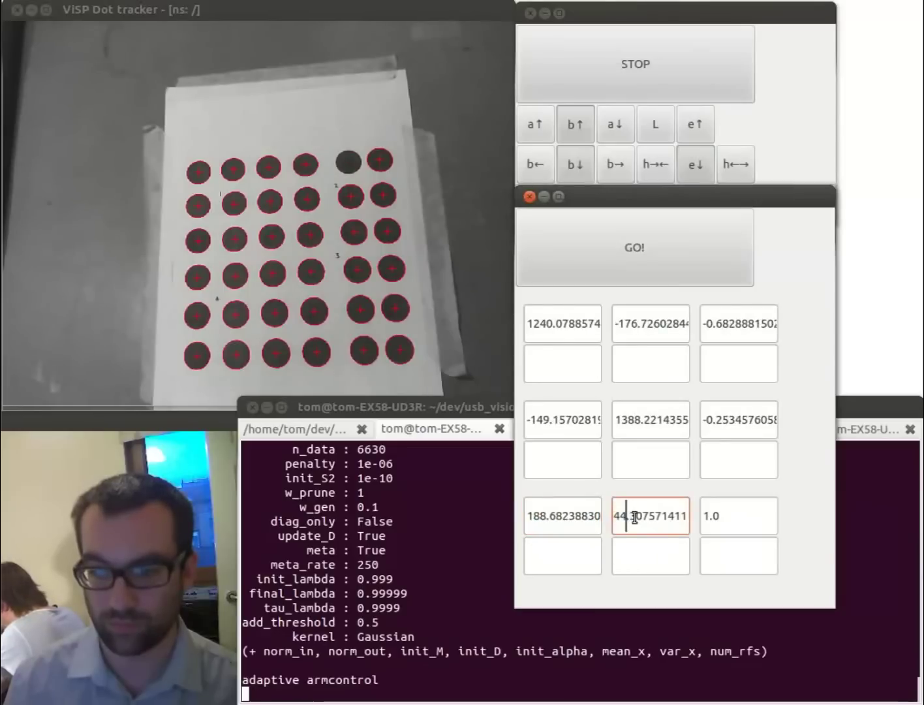
drag(631, 517, 602, 519)
click(574, 555)
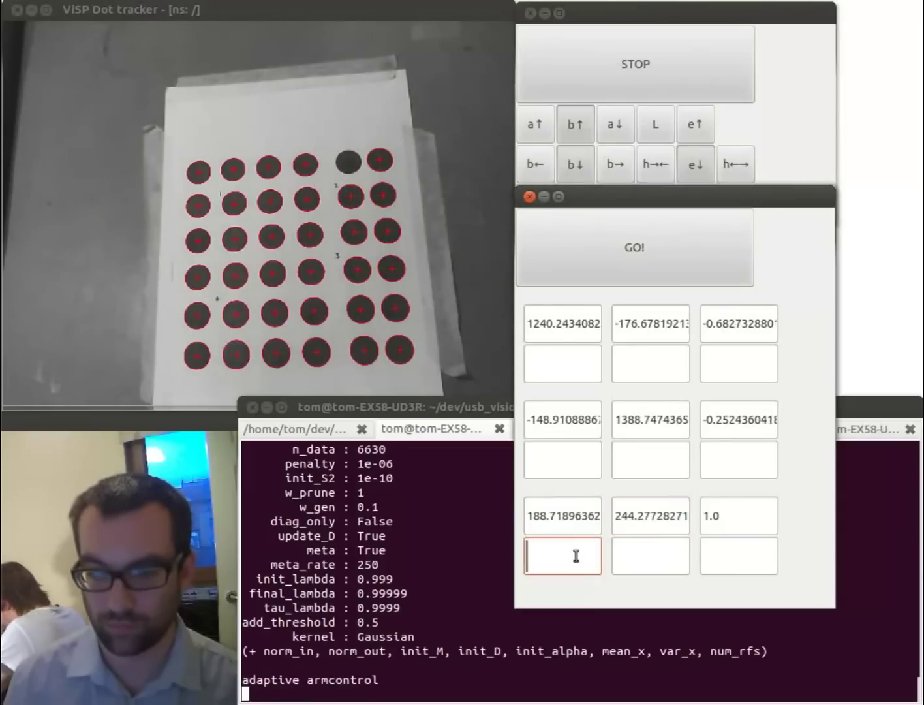
text(188)
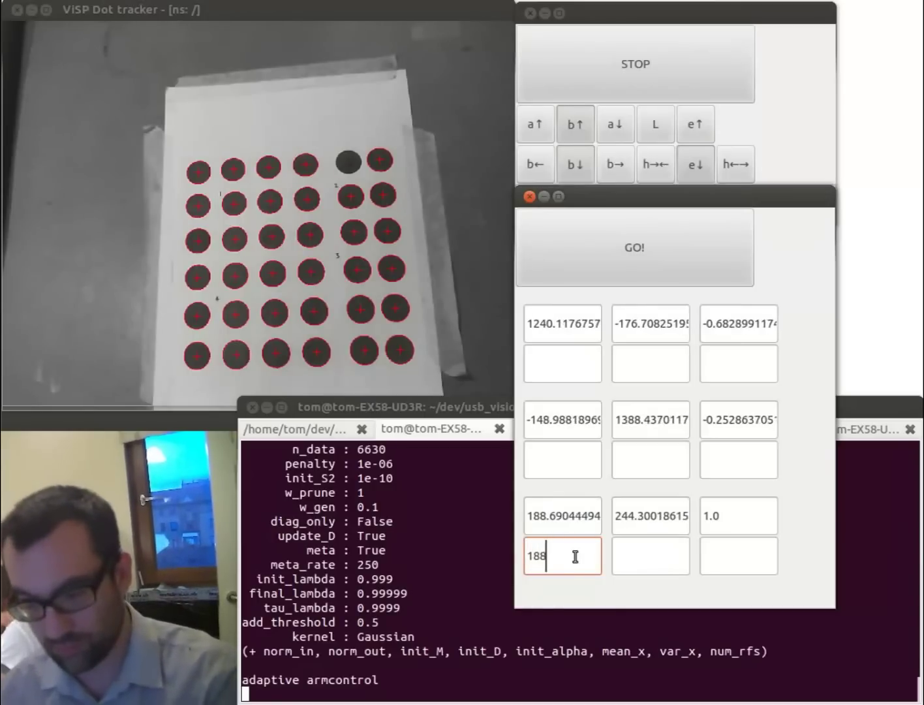
click(643, 226)
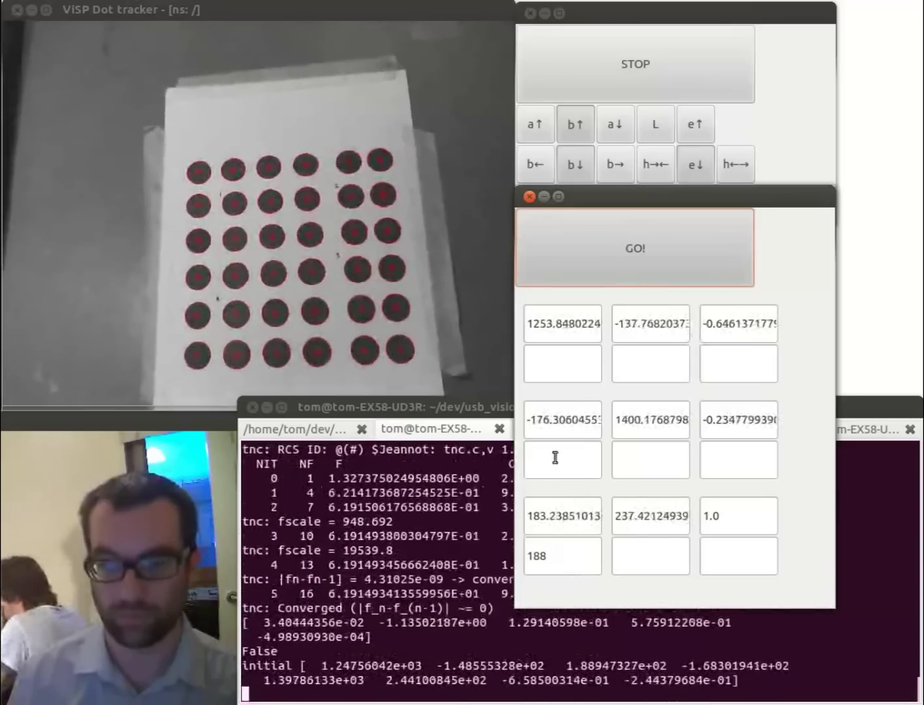
Step: Set the target for the first value of the second row to 0 and restart the servoing
click(558, 458)
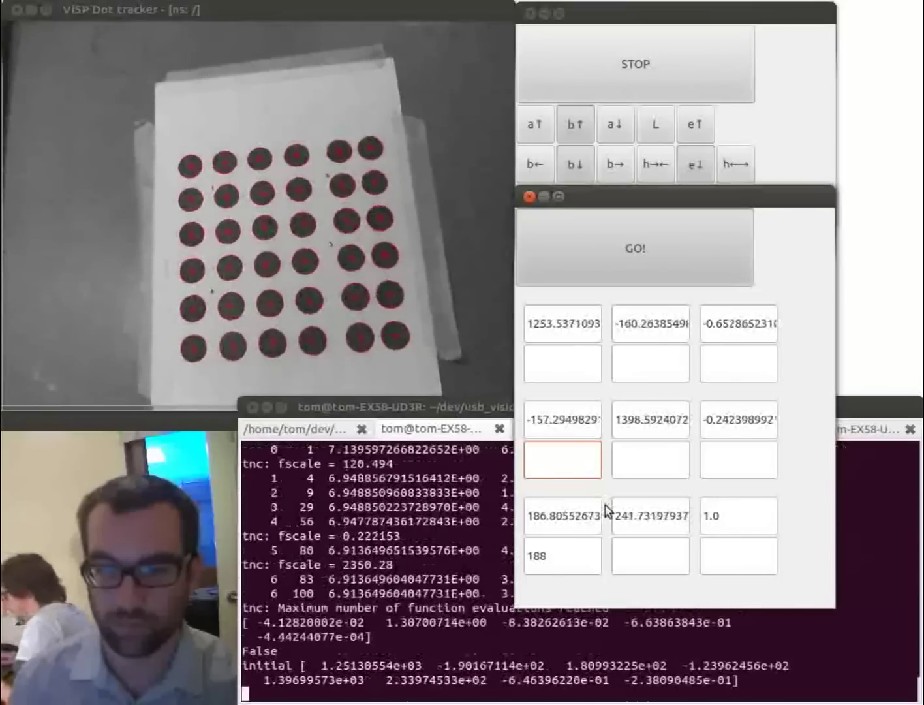
text(0)
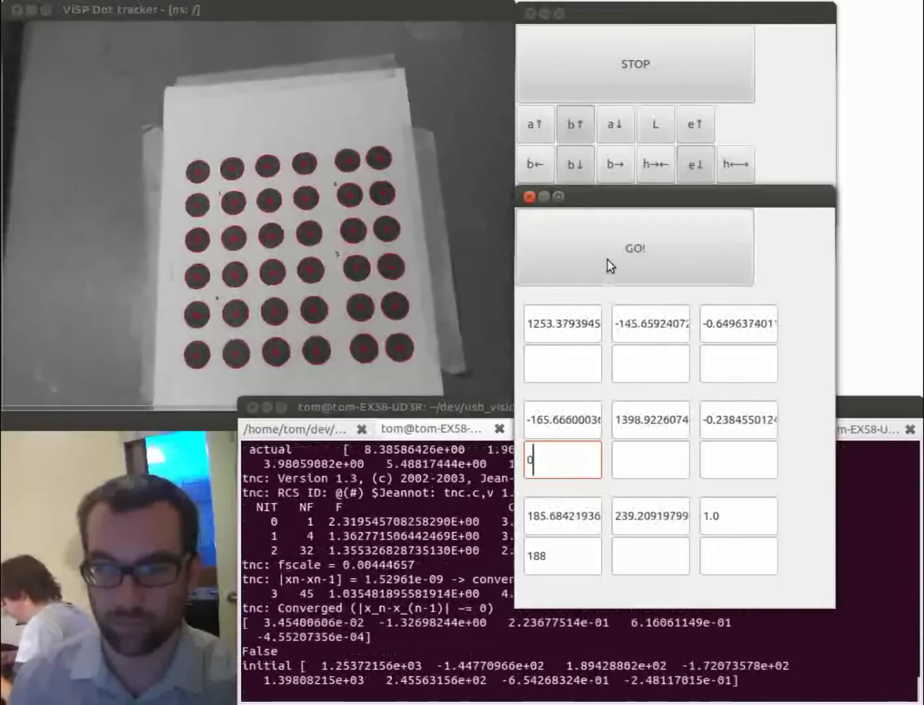
click(607, 259)
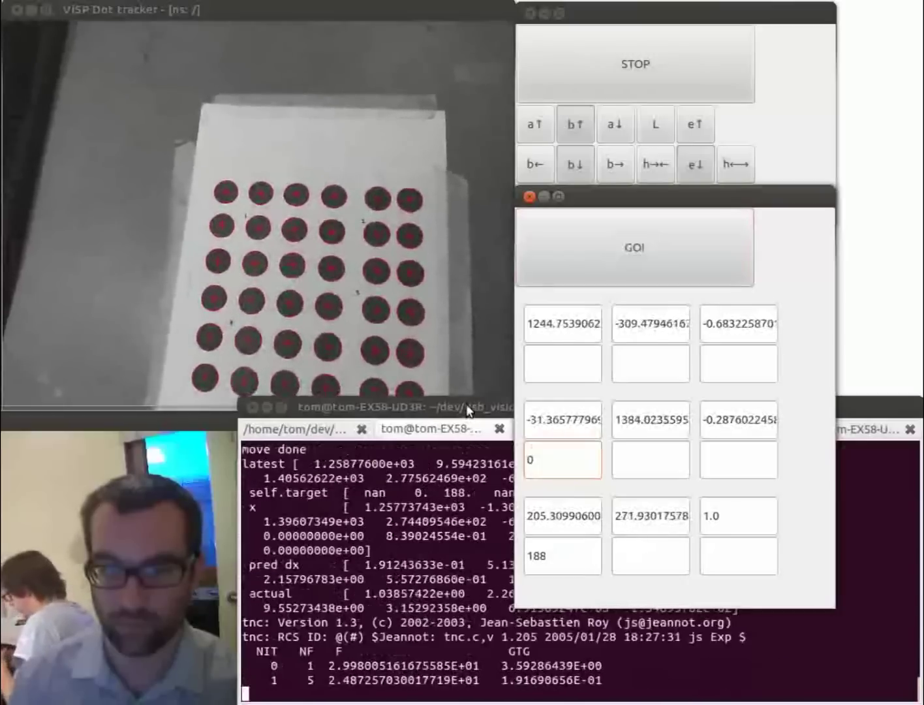
Step: Shift the terminal window slightly downward, clear of the dot tracker image
drag(468, 406, 466, 419)
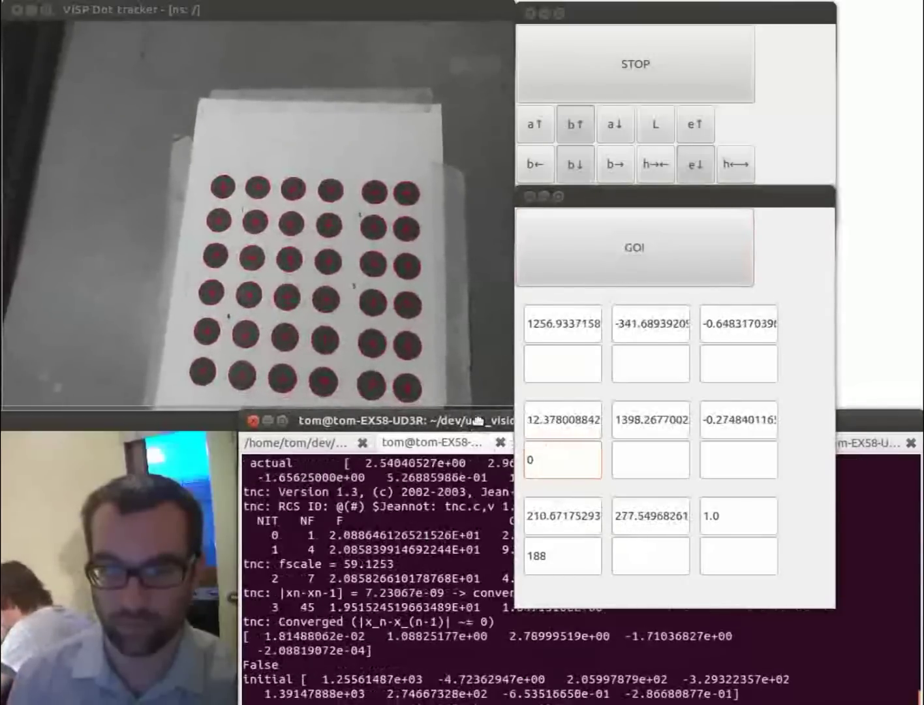
drag(478, 421, 480, 422)
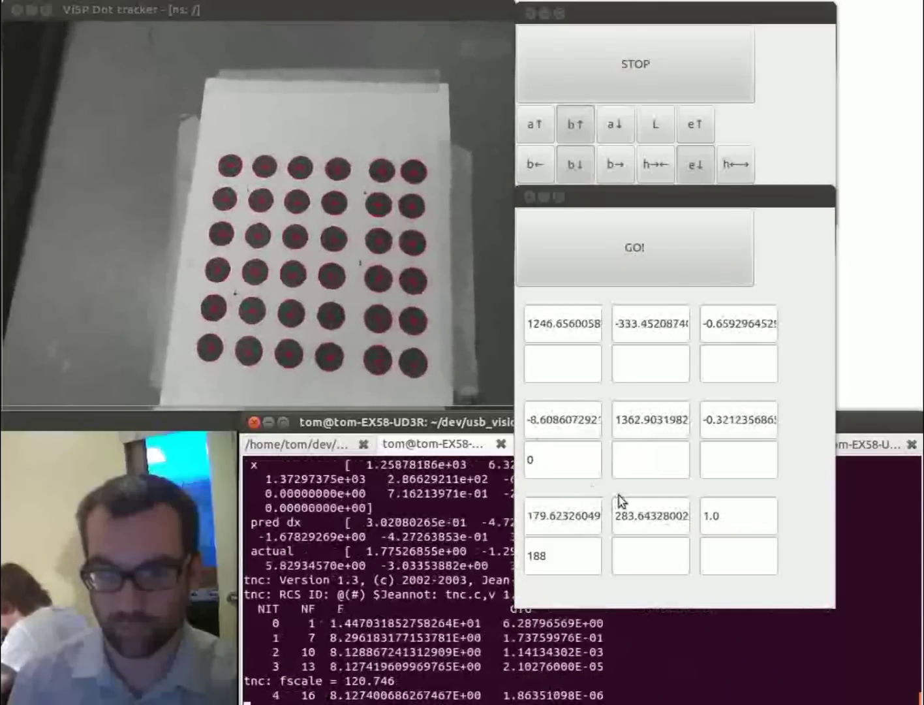
Step: Set the target for the second value of the third row to 280 and restart the servoing
click(649, 550)
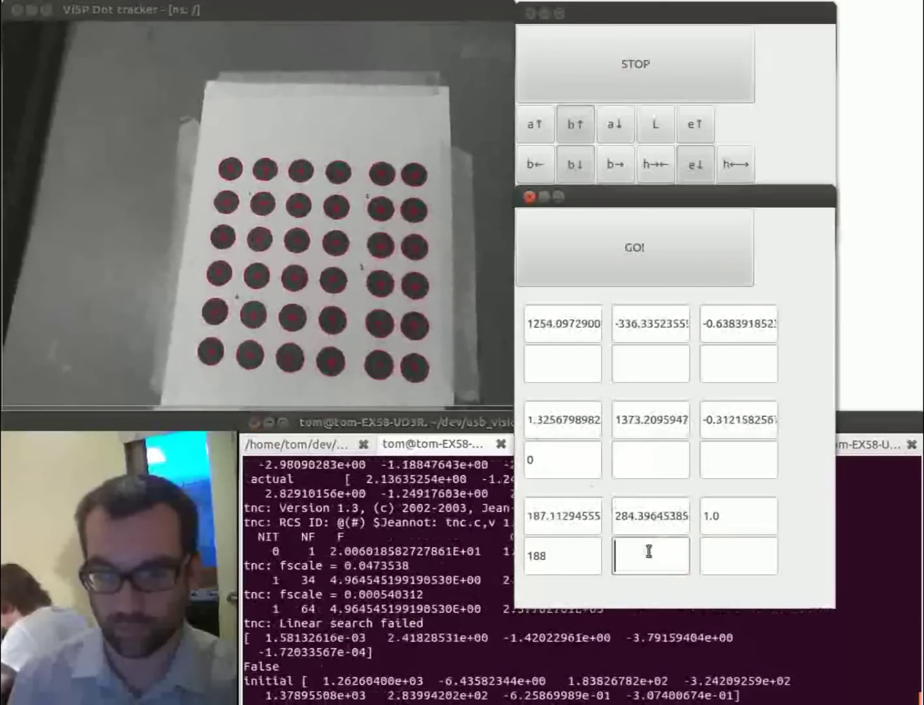
text(2)
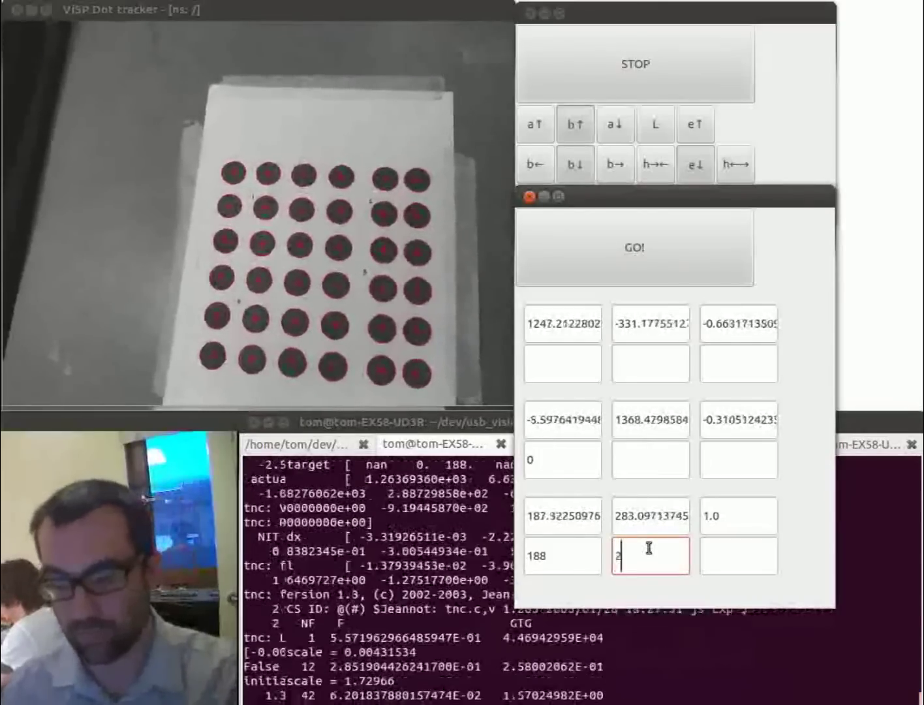
text(80)
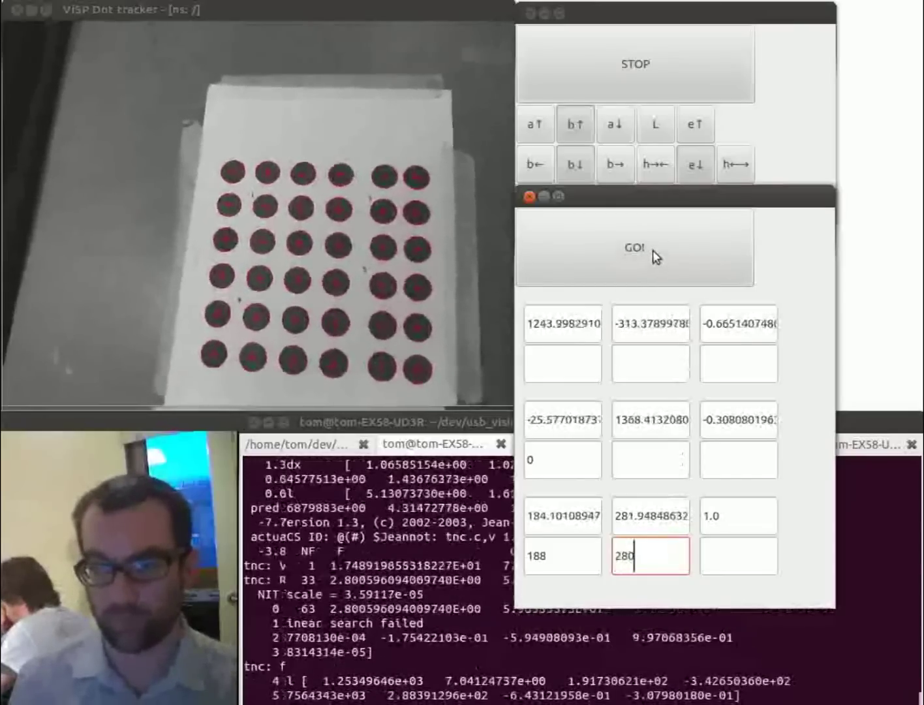
click(671, 265)
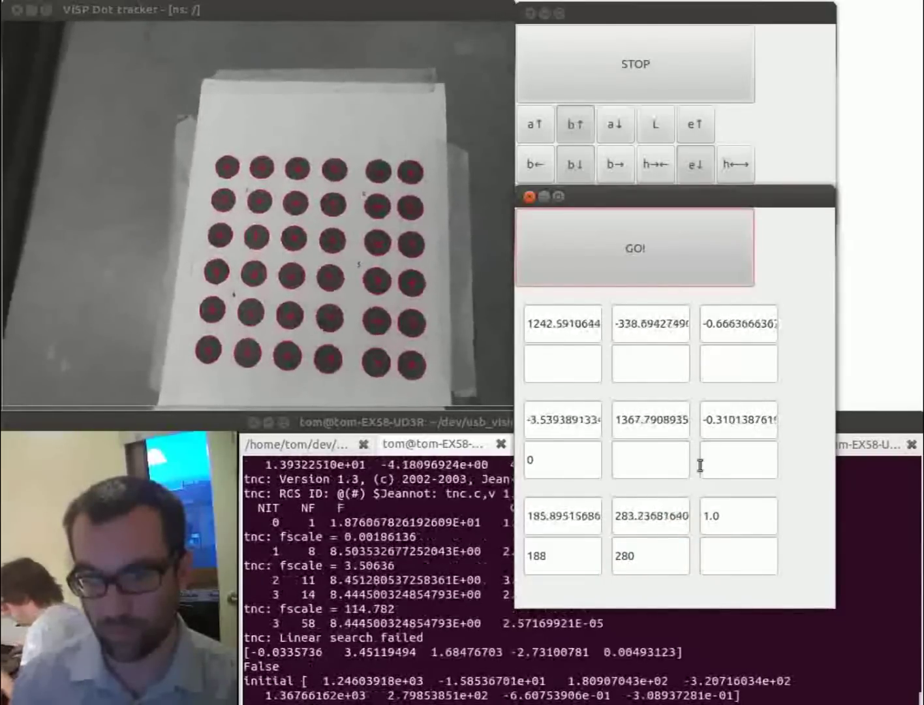
Step: Change the target for the second value of the third row to 200 and restart the servoing
double_click(622, 555)
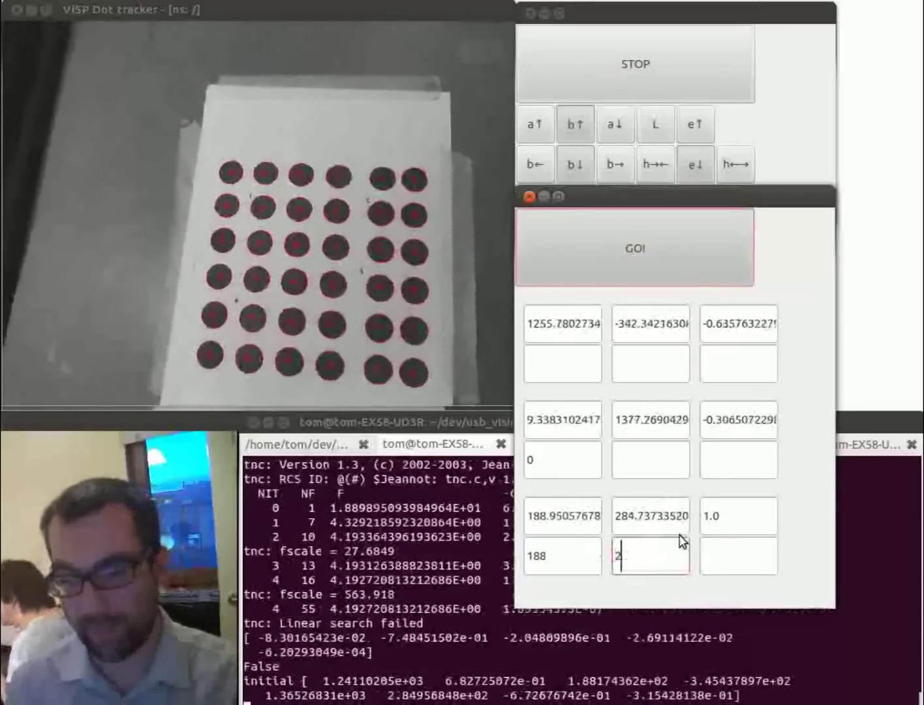
text(00)
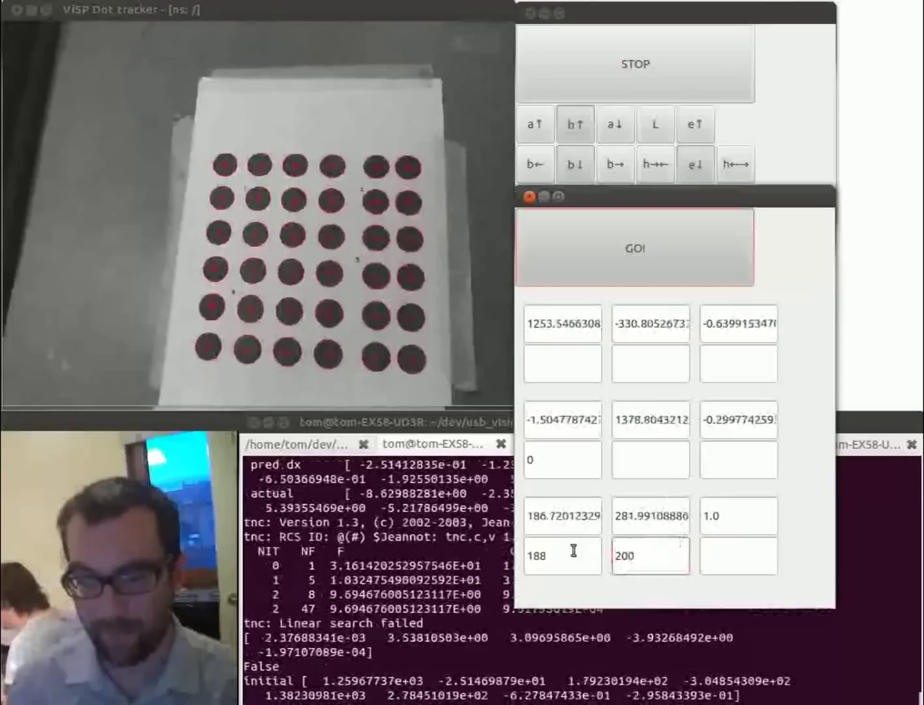
drag(574, 550, 522, 550)
click(572, 553)
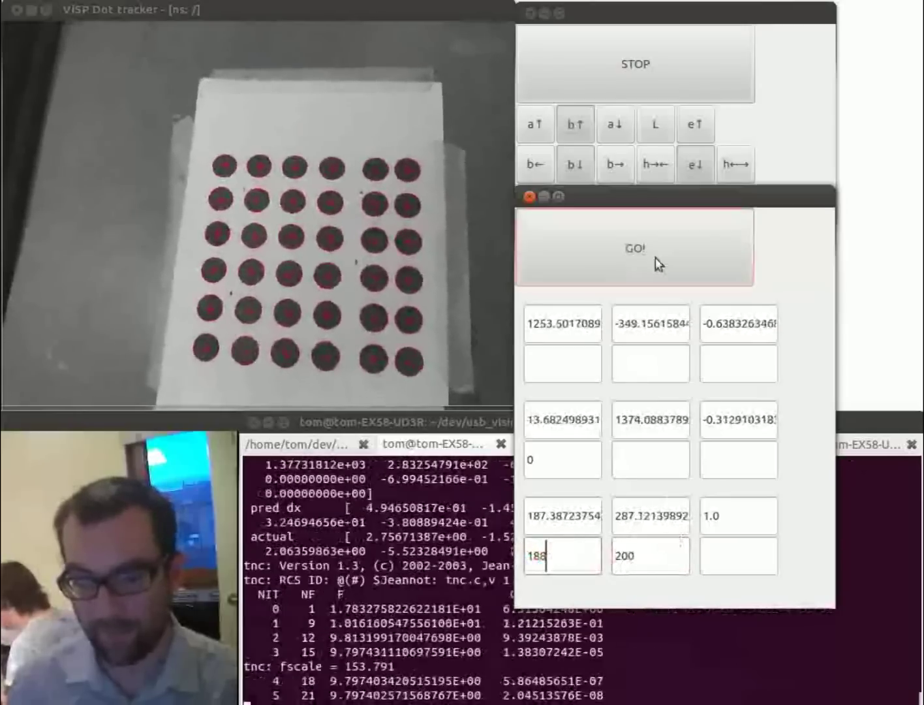
click(658, 252)
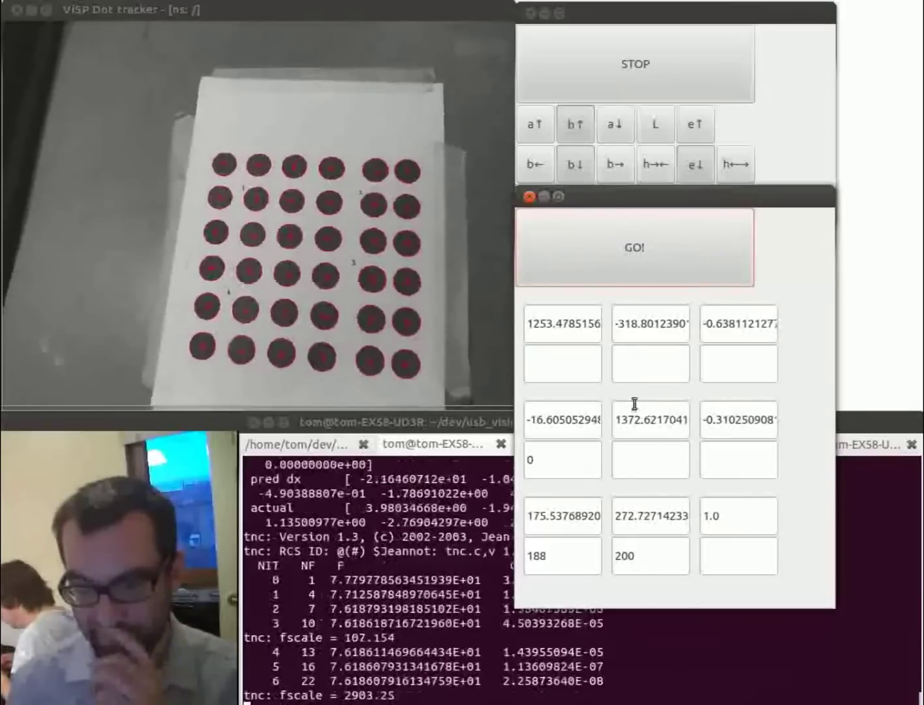
Step: Change the target for the first value of the third row to 200 and restart the servoing
drag(548, 556, 521, 564)
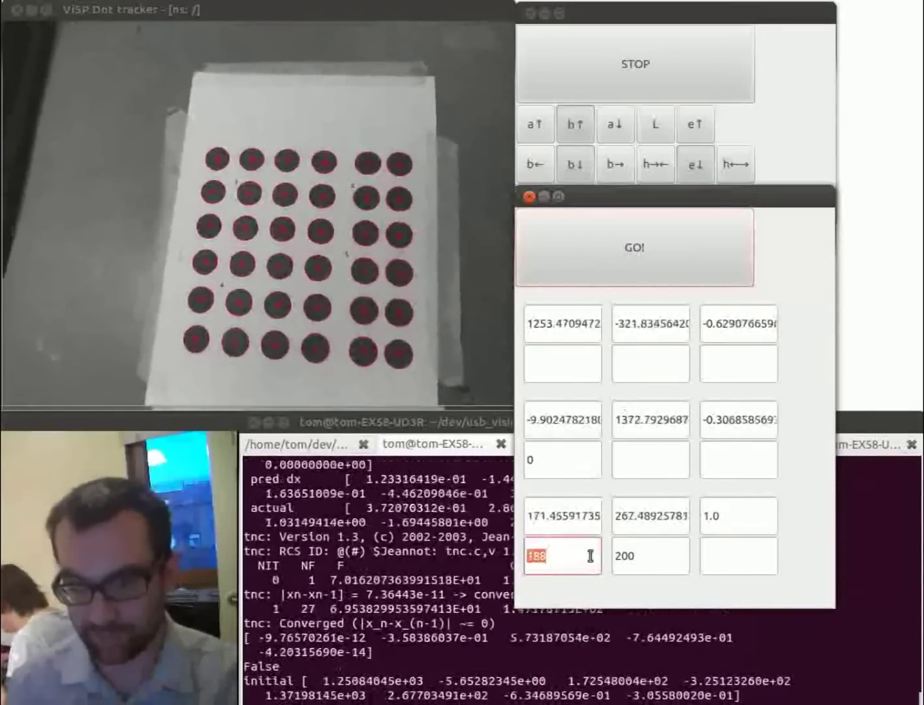
text(00)
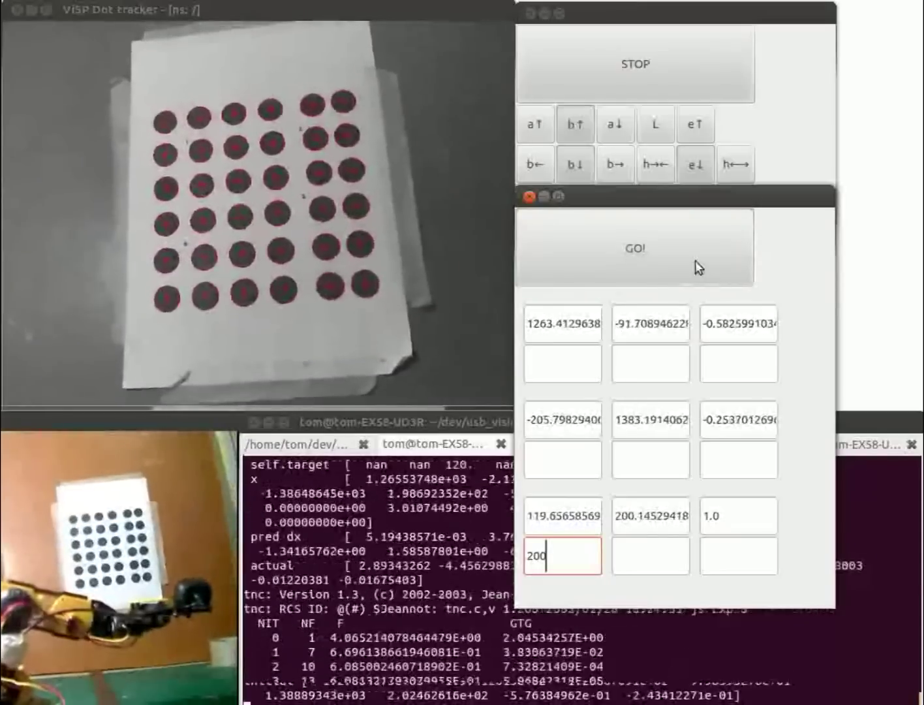
click(696, 262)
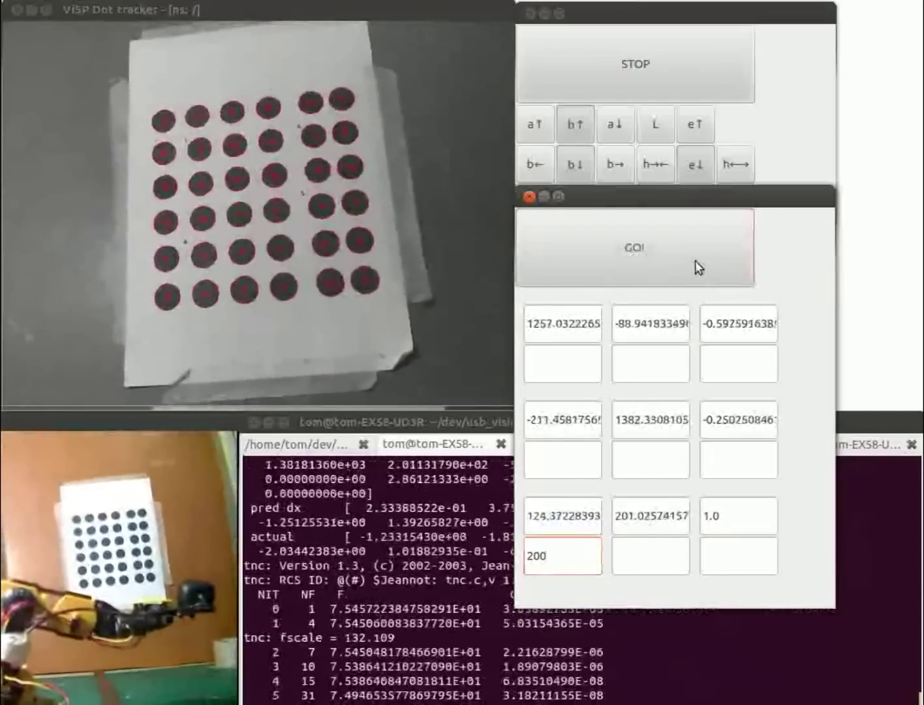